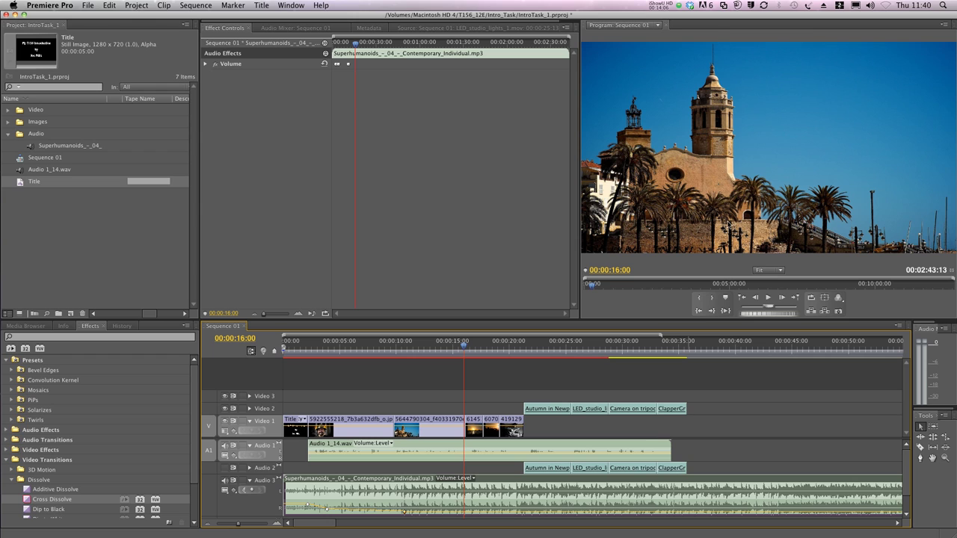
Create a new title named Credits from the Project panel's New Item menu
right_click(88, 229)
mouse_move(110, 265)
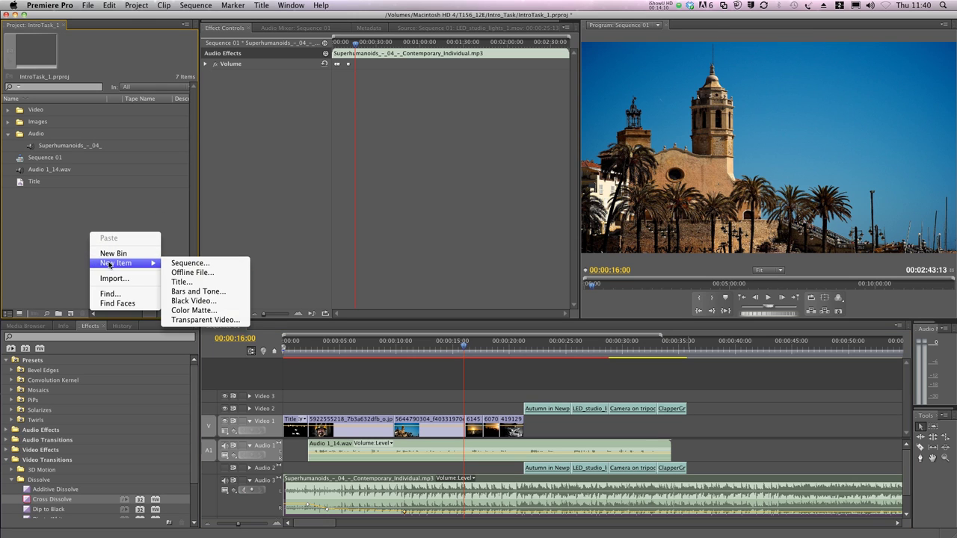
left_click(172, 282)
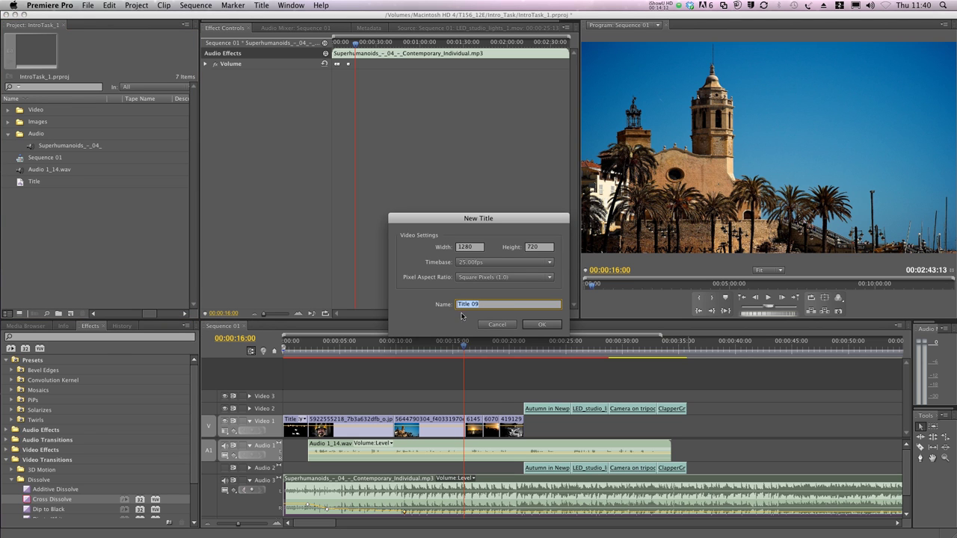
type("Credits")
key("Return")
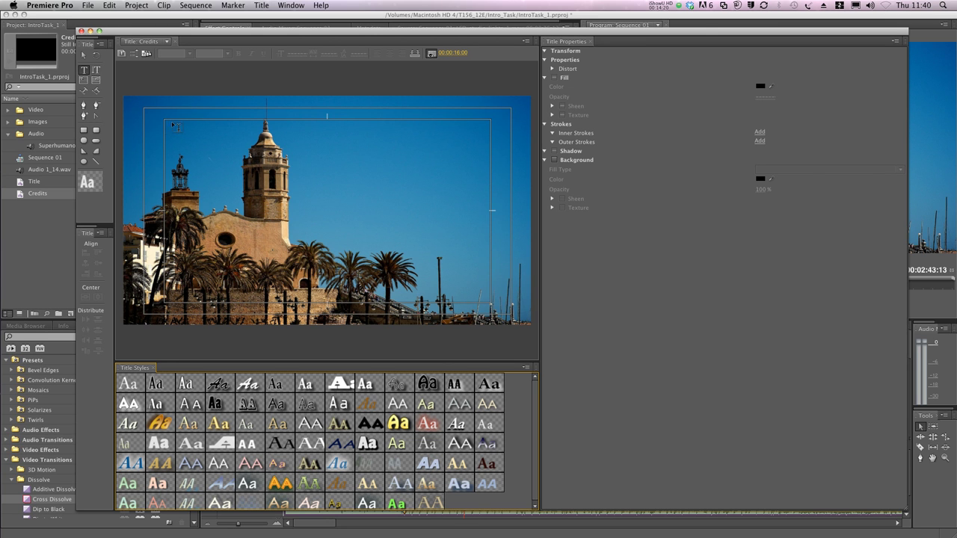
Move the titler aside and type the heading 'My T156 Introduction'
left_click_drag(224, 31, 814, 65)
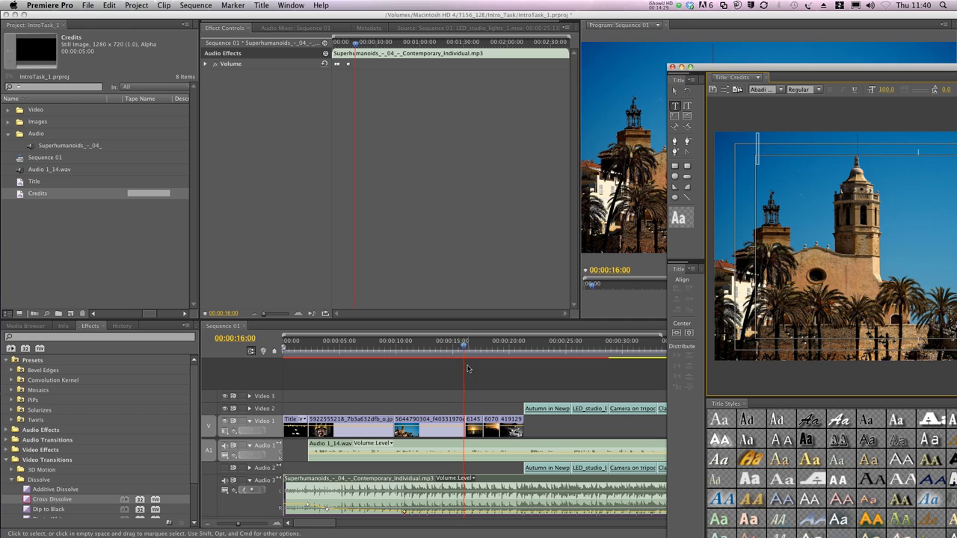
left_click(570, 347)
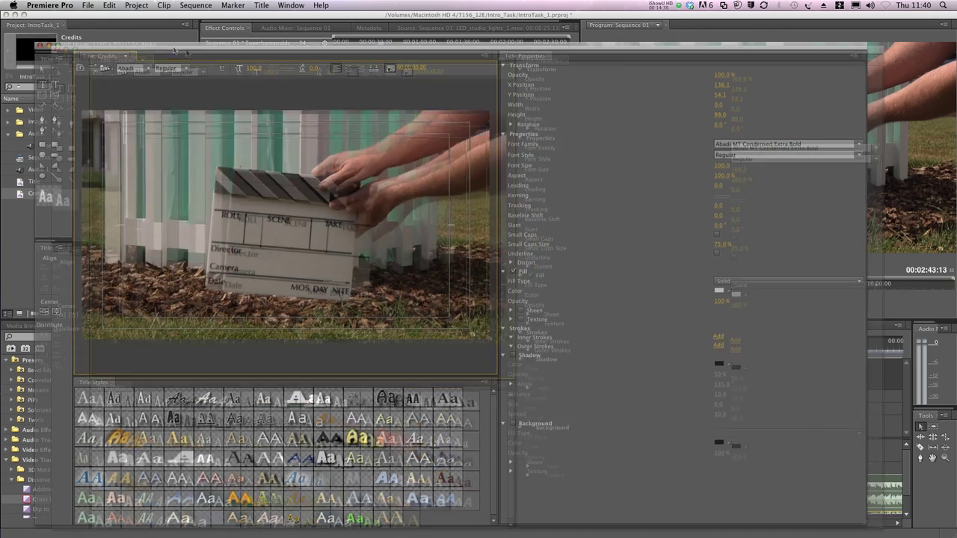
left_click(120, 133)
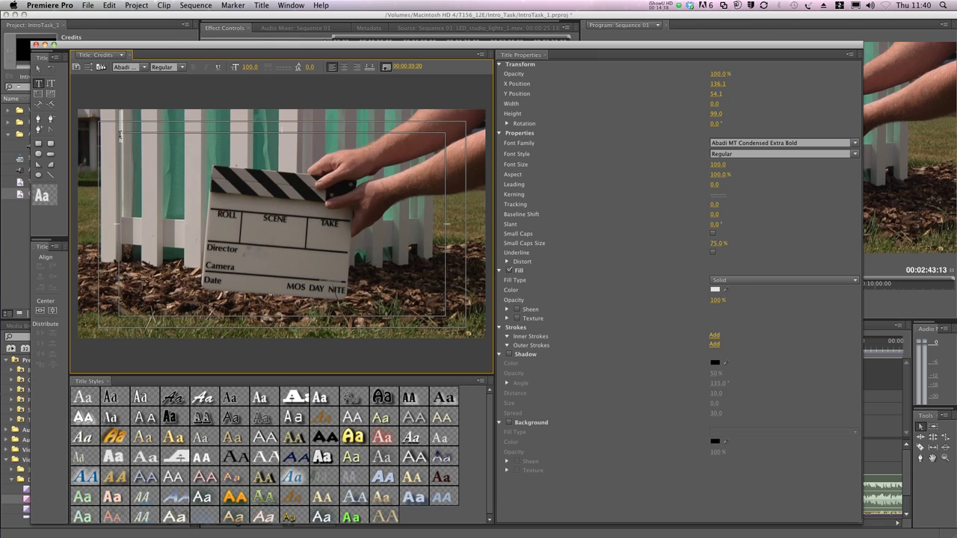
type("My T156 Introduction")
key("Return")
key("Return")
Add the Superhumanoids music credit with its web address and the author's CC BY-SA 2012 line, all centred
type("Music:")
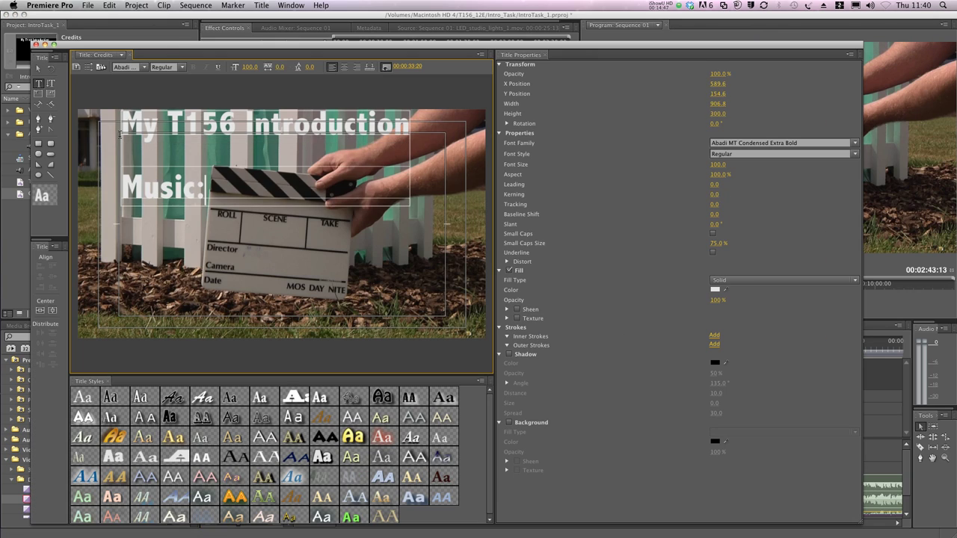
key("Return")
key("Return")
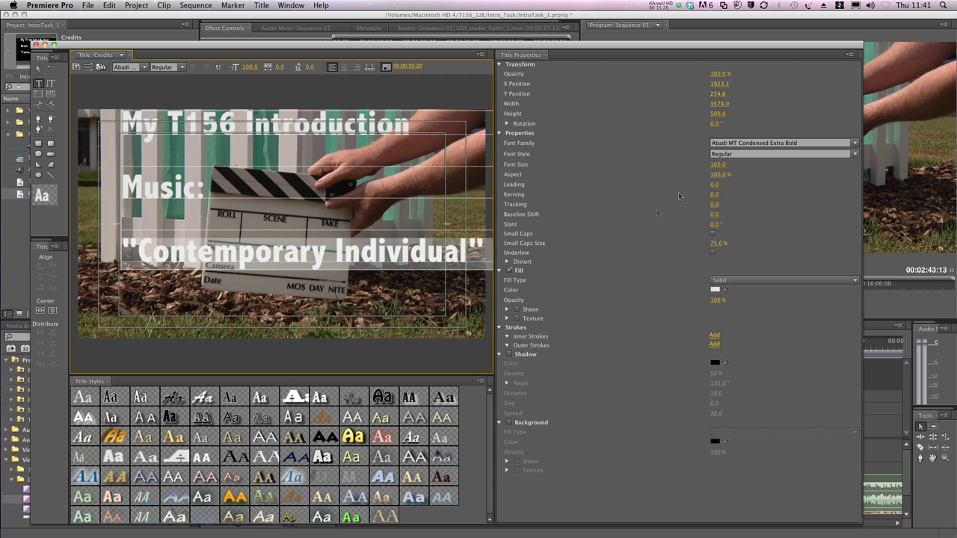
type("by Superh")
type("umanoids (http://www.su")
type("perhumanoids.com/)")
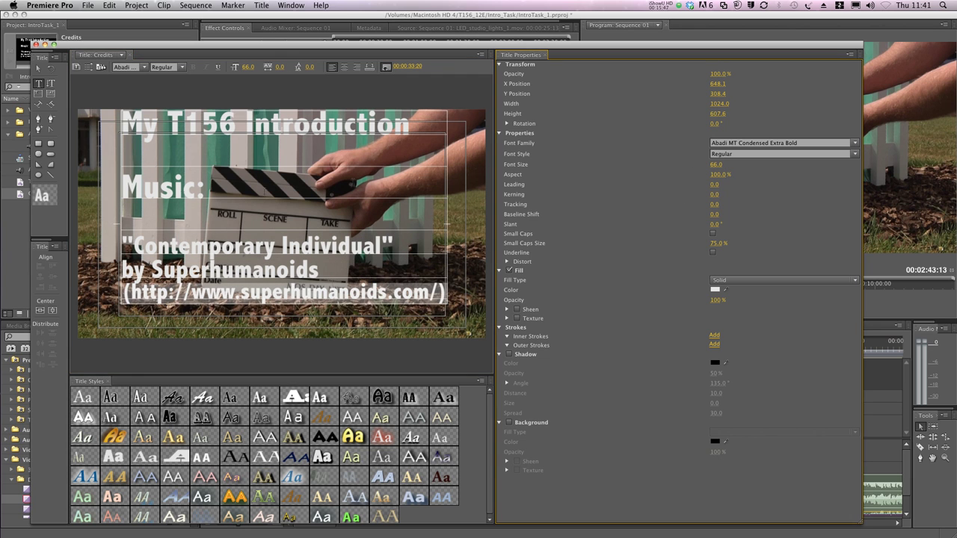
type("Joe Mills cc by sa 2012")
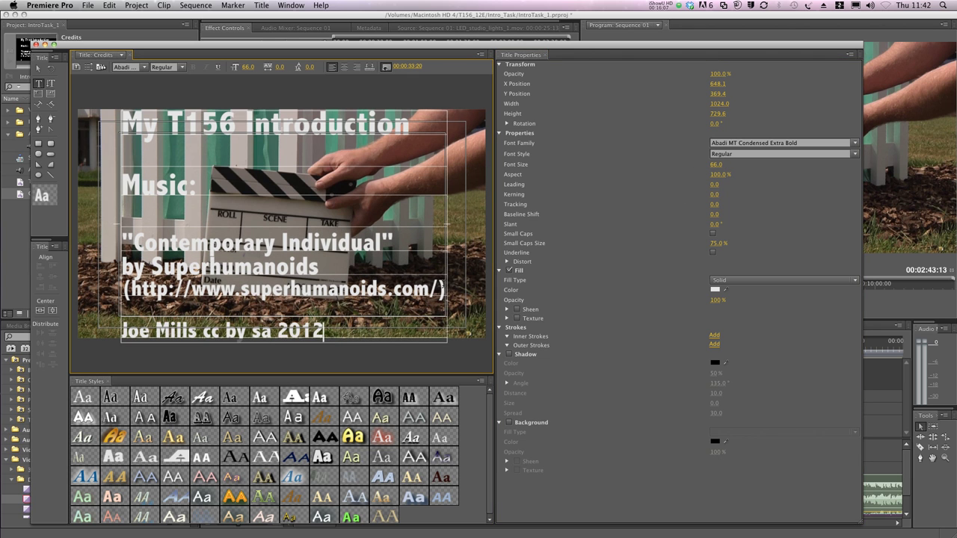
key("super+shift+c")
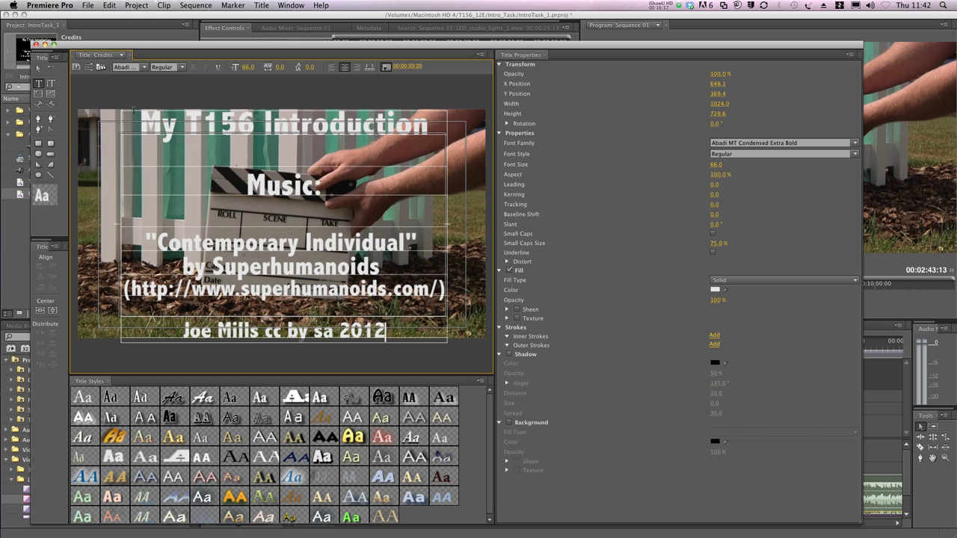
Set the Credits title to Roll, with Start Off Screen and End Off Screen ticked
left_click(101, 67)
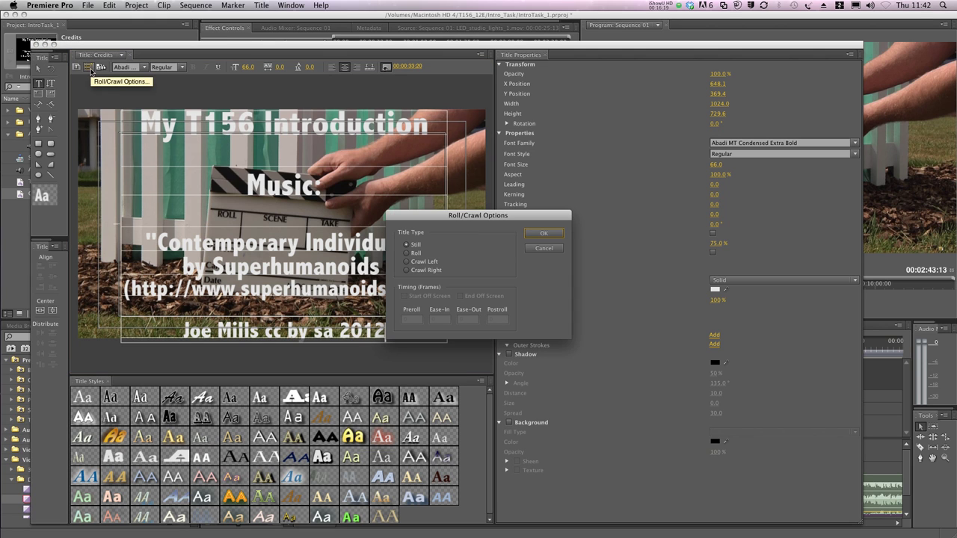
left_click(407, 253)
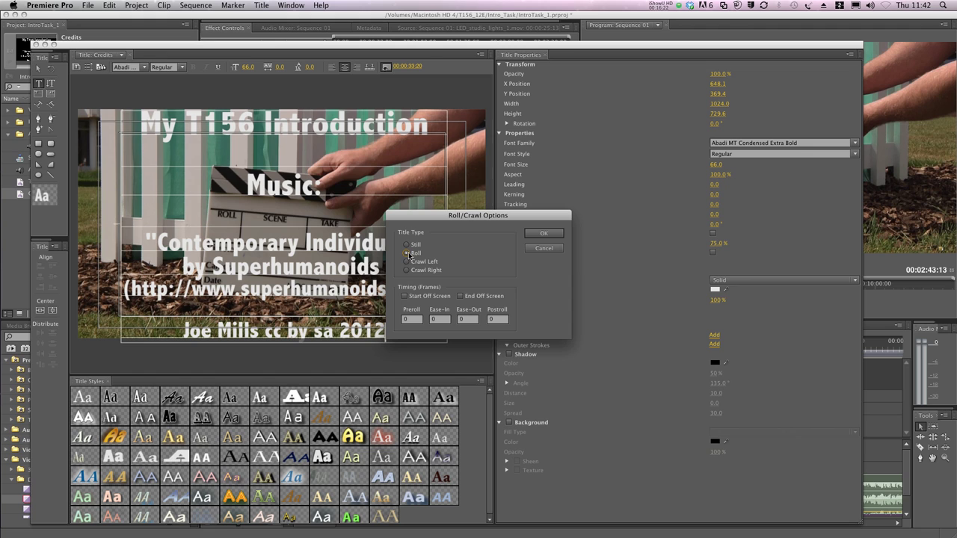
left_click(405, 296)
left_click(461, 297)
left_click(542, 234)
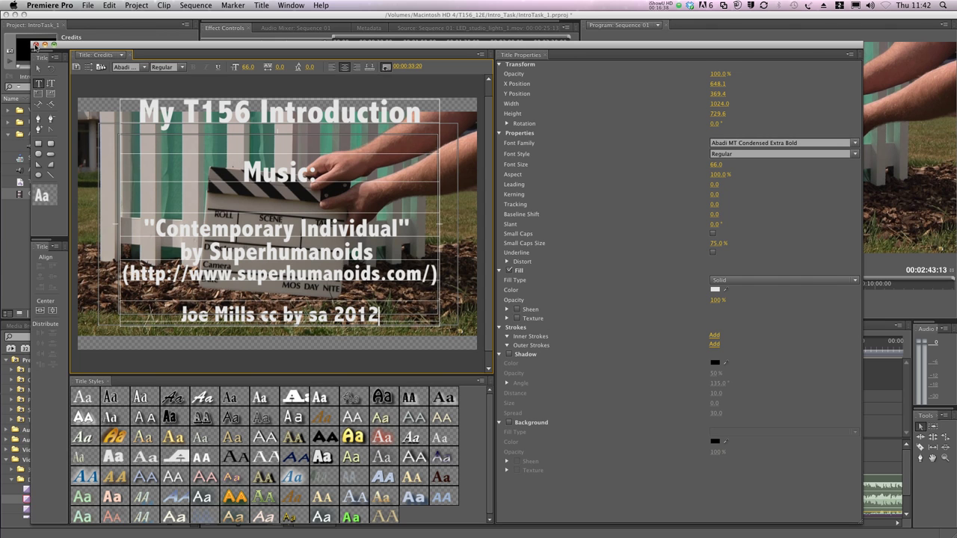
Close the titler and drop the Credits title on Video 3 after the clapper clip
left_click(35, 45)
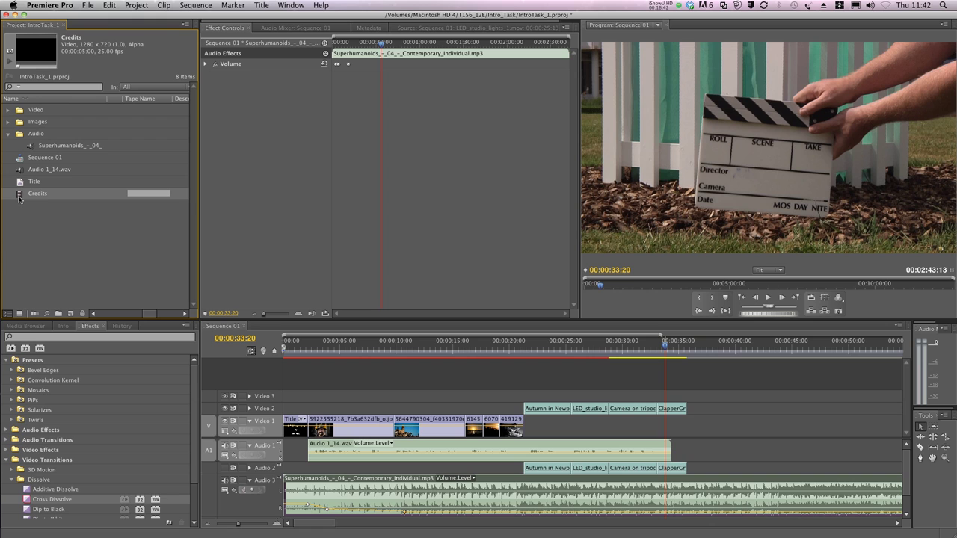
left_click_drag(20, 195, 662, 396)
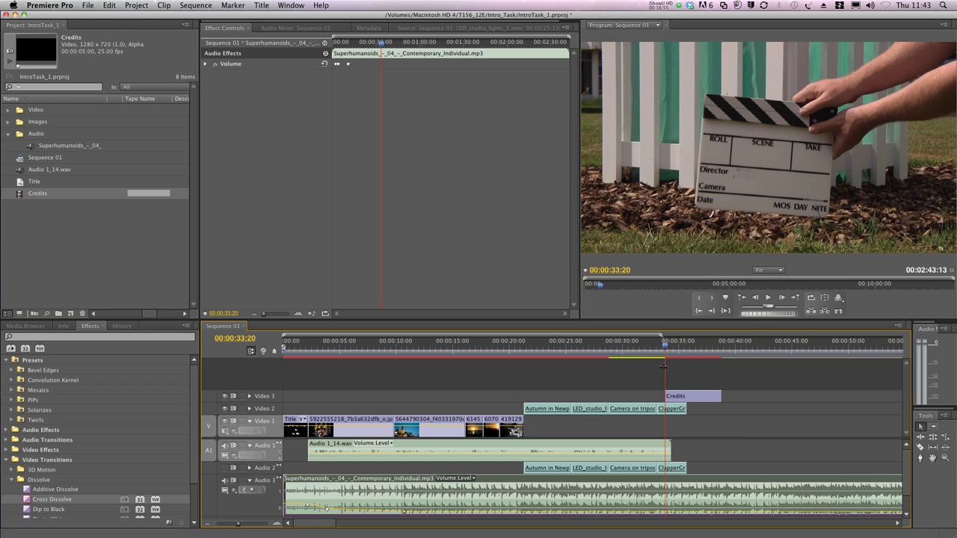
left_click(649, 356)
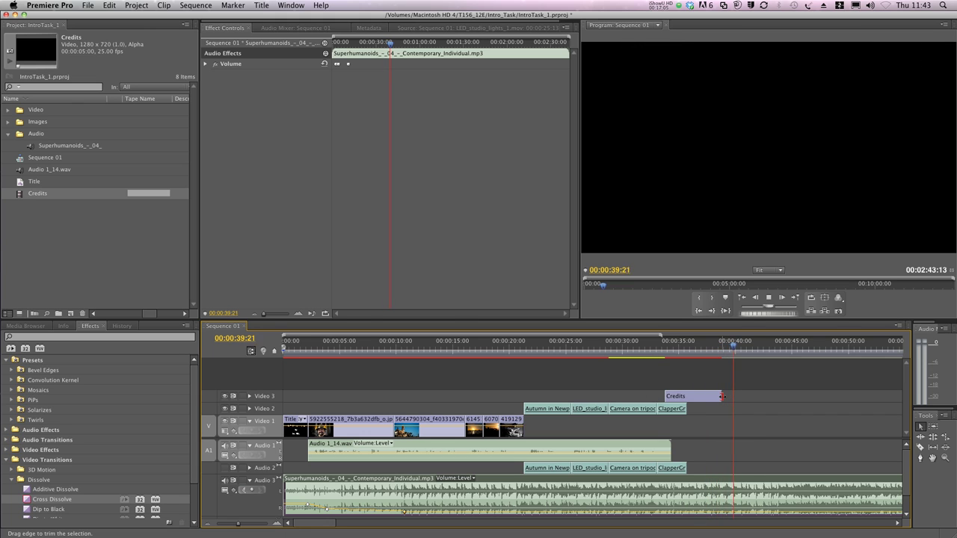
Extend the Credits clip's out point and shift the clip slightly later
left_click_drag(722, 396, 743, 397)
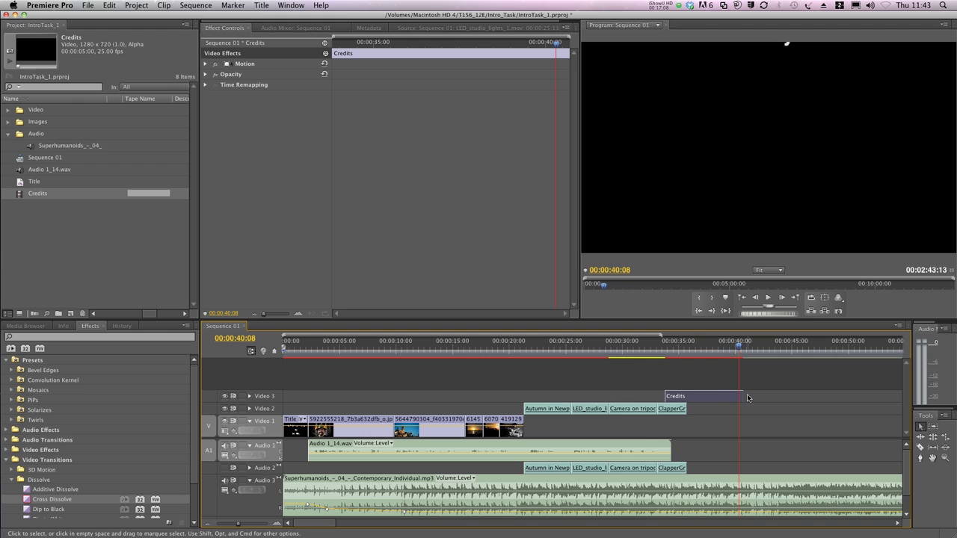
left_click(790, 346)
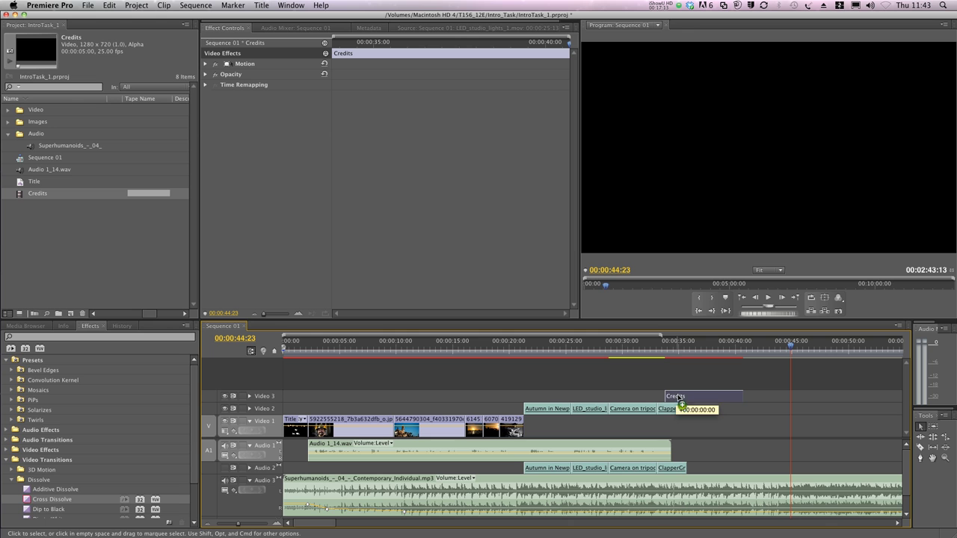
left_click_drag(676, 396, 683, 397)
Preview the credits roll from around 00:00:33:19
left_click(660, 357)
key("space")
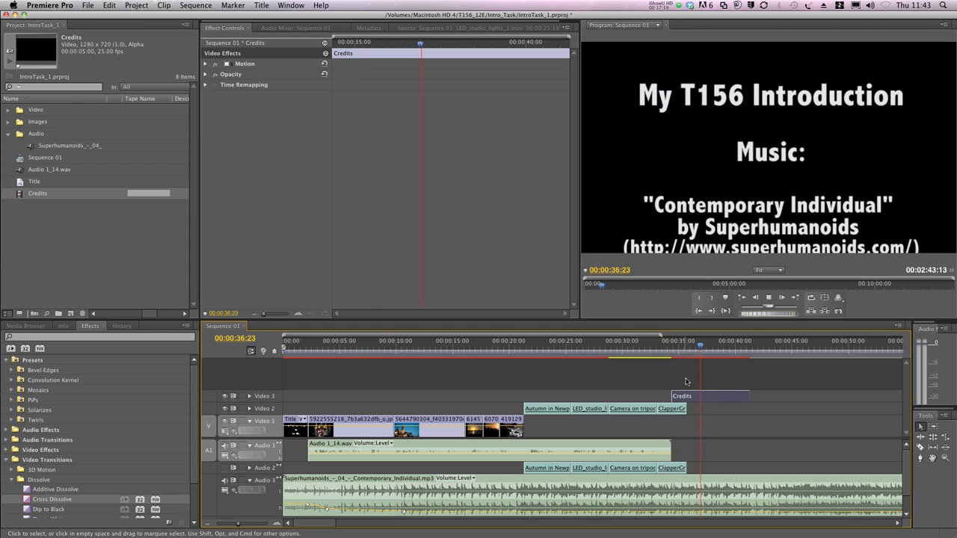
left_click(665, 355)
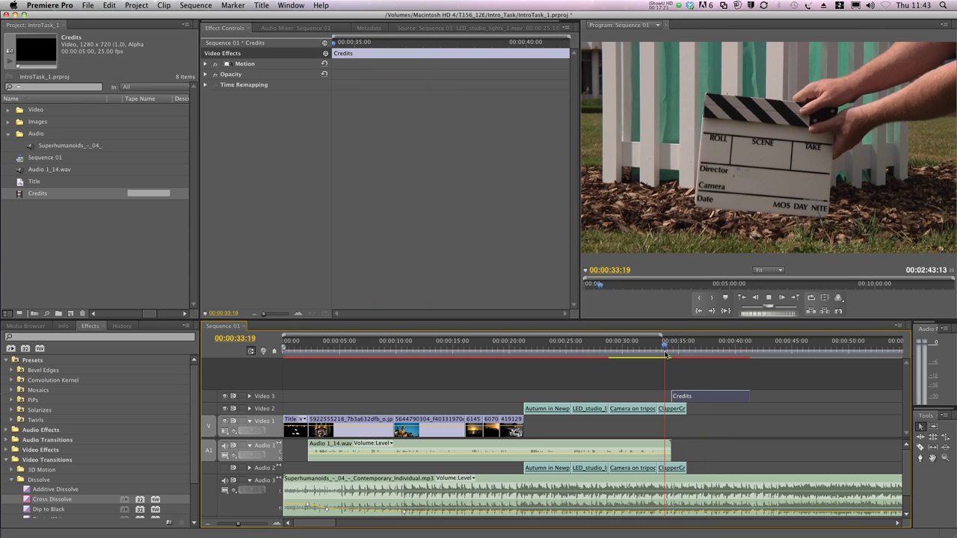
key("space")
left_click(665, 355)
key("space")
Shorten the end of the Audio 1 clip and play the Audio 3 music from there
left_click_drag(670, 449, 665, 451)
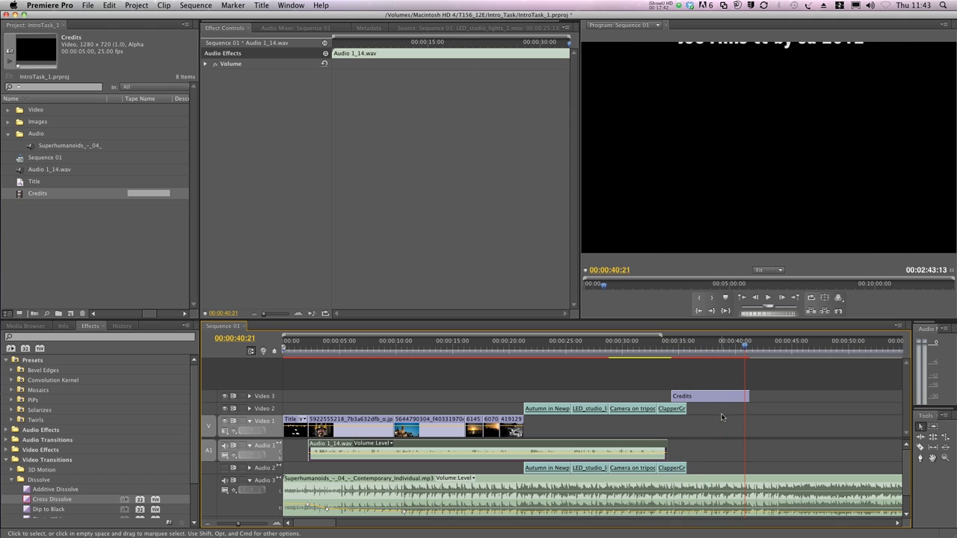
left_click(685, 510)
key("space")
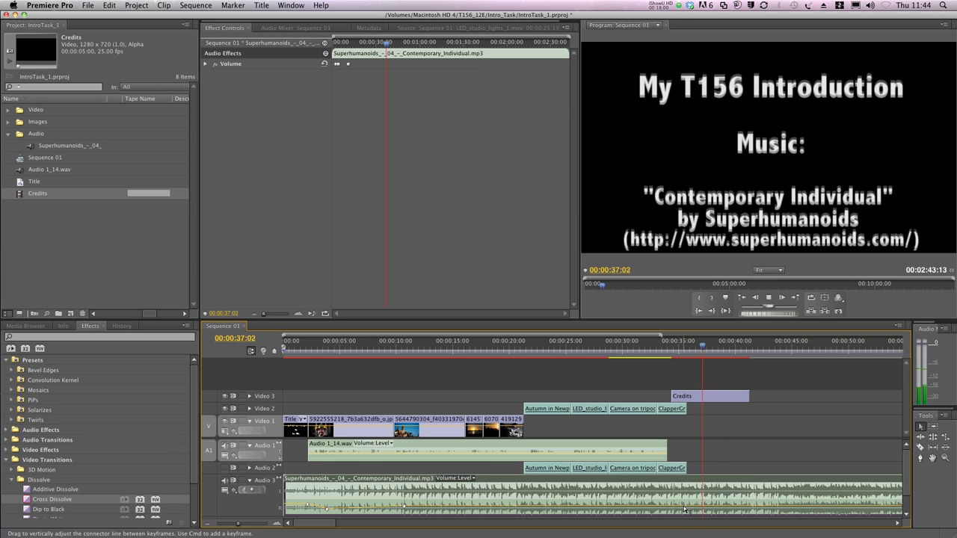
key("space")
Play the music's final seconds, then switch to the Vimeo Music Store in Firefox
scroll(522, 508, "down", 5)
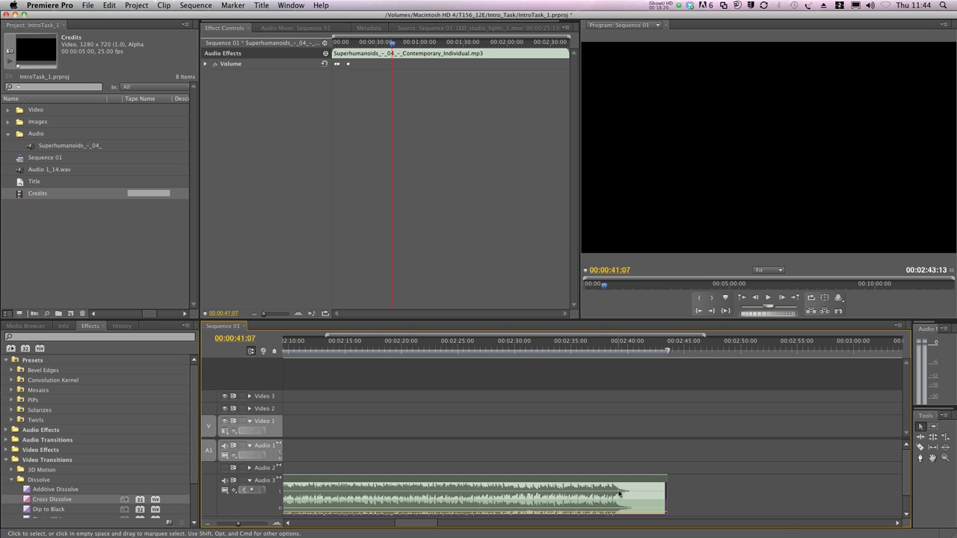
key("l")
key("l")
key("l")
key("l")
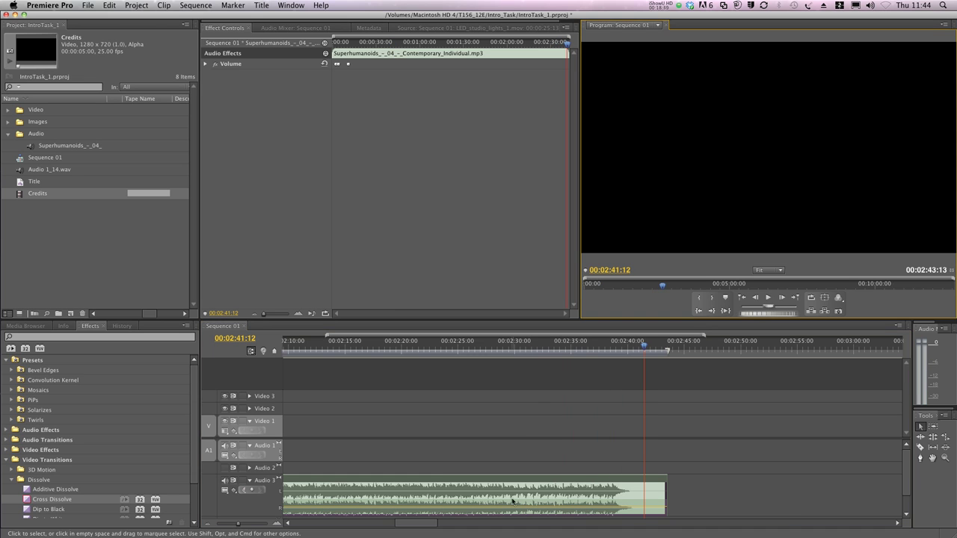
scroll(513, 500, "up", 10)
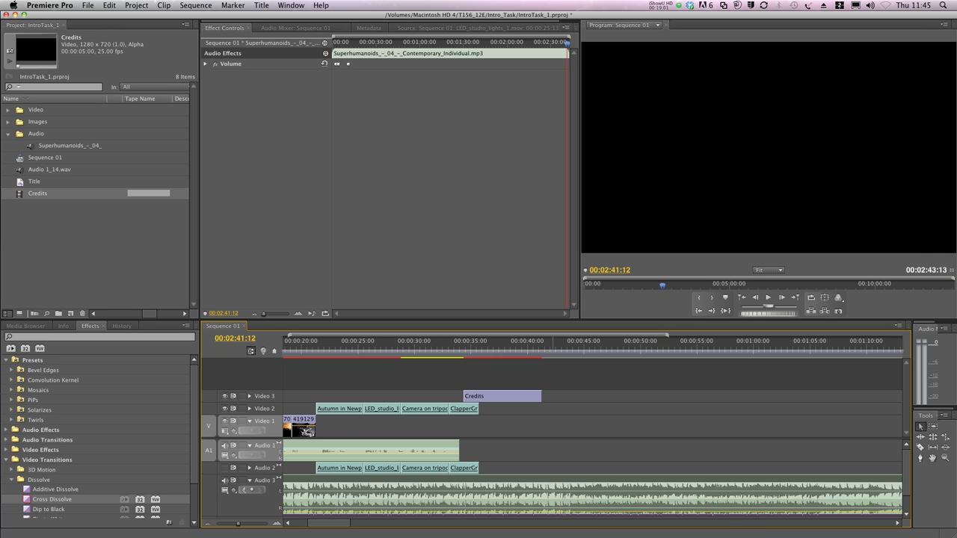
key("super+Tab")
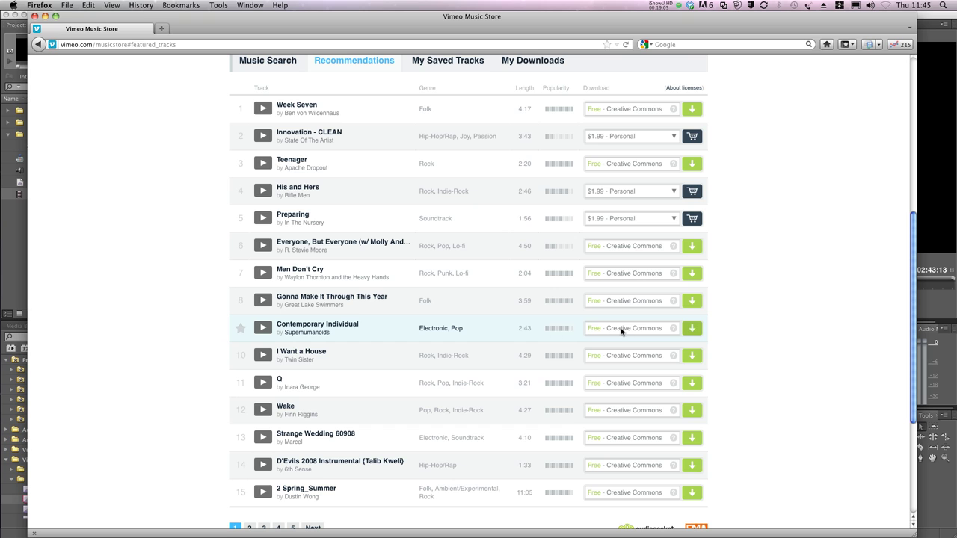
Open the CC BY-NC 3.0 licence for Contemporary Individual and highlight the Share and Remix permissions
mouse_move(673, 329)
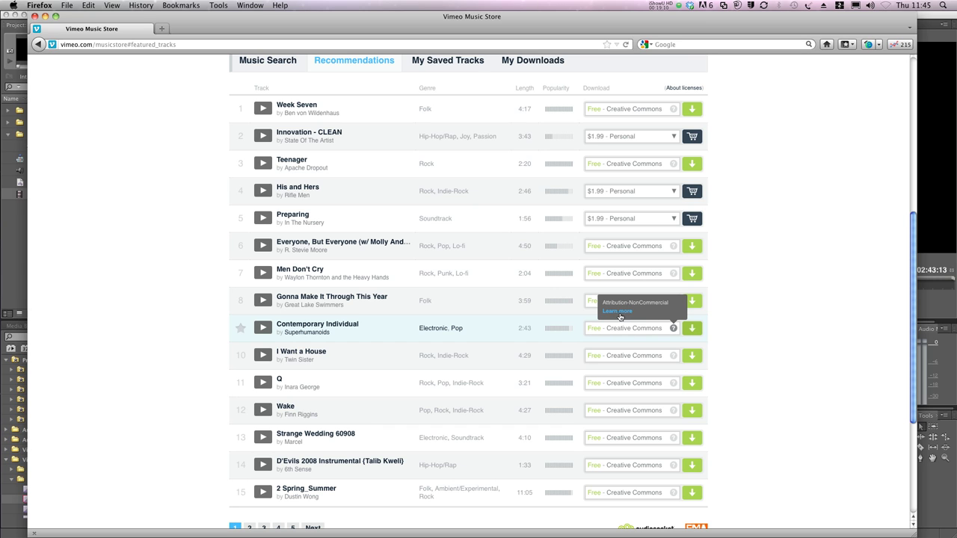
left_click(619, 317)
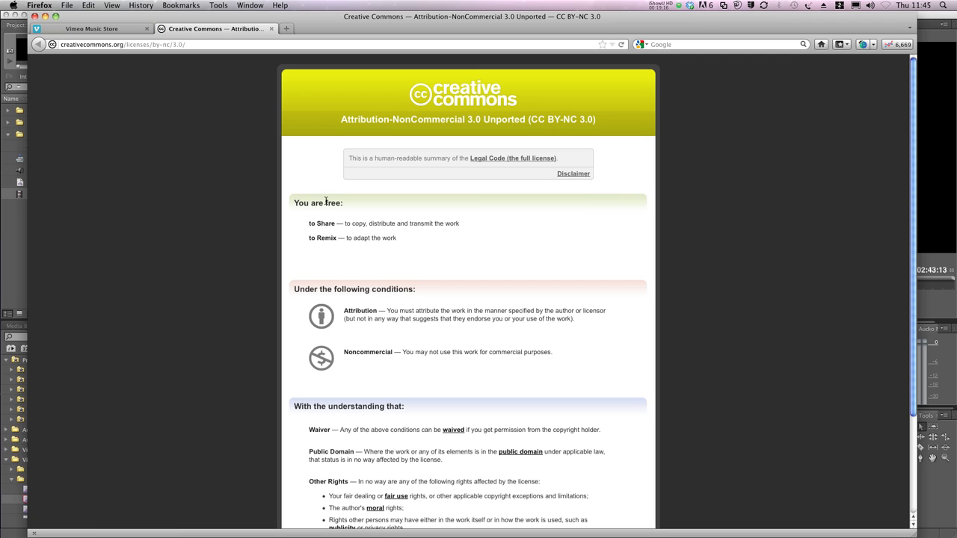
left_click_drag(308, 224, 409, 238)
left_click(308, 238)
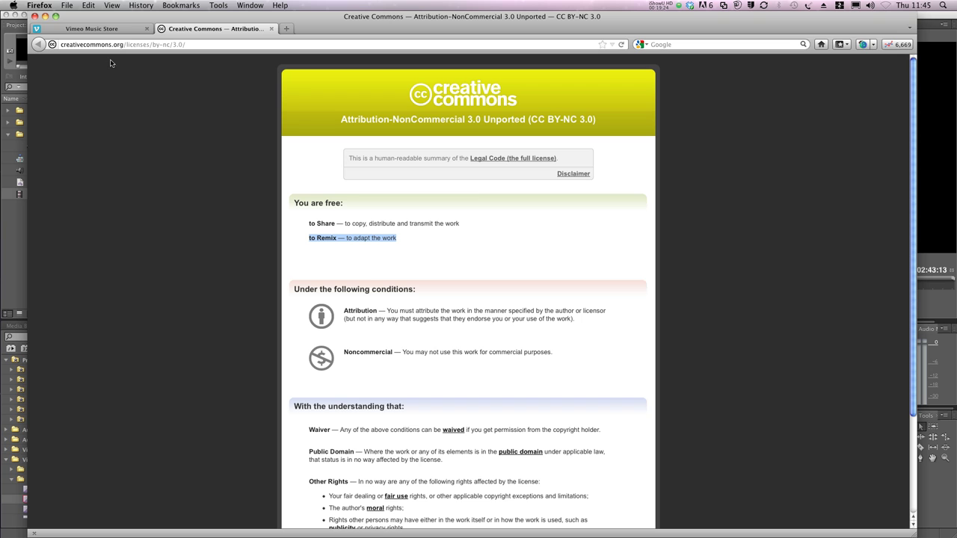
Move the Audio 3 music clip left to end with the sequence and play from about 31 seconds
left_click(21, 223)
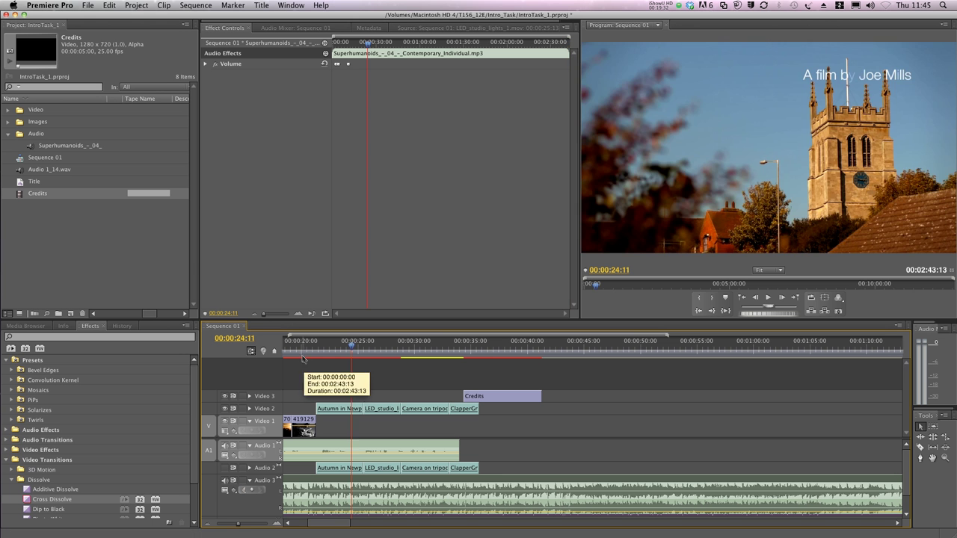
key("v")
left_click_drag(305, 494, 528, 486)
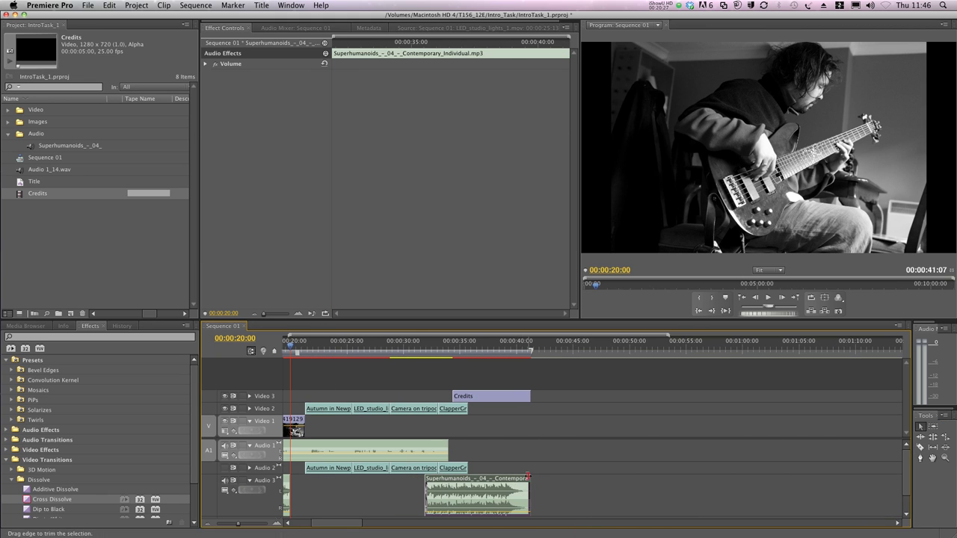
left_click(420, 351)
key("space")
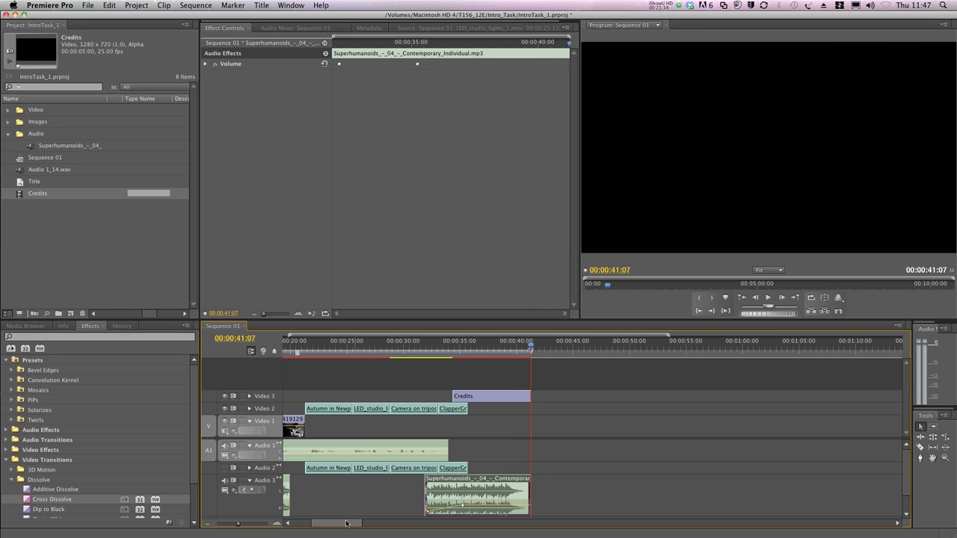
left_click_drag(345, 522, 320, 524)
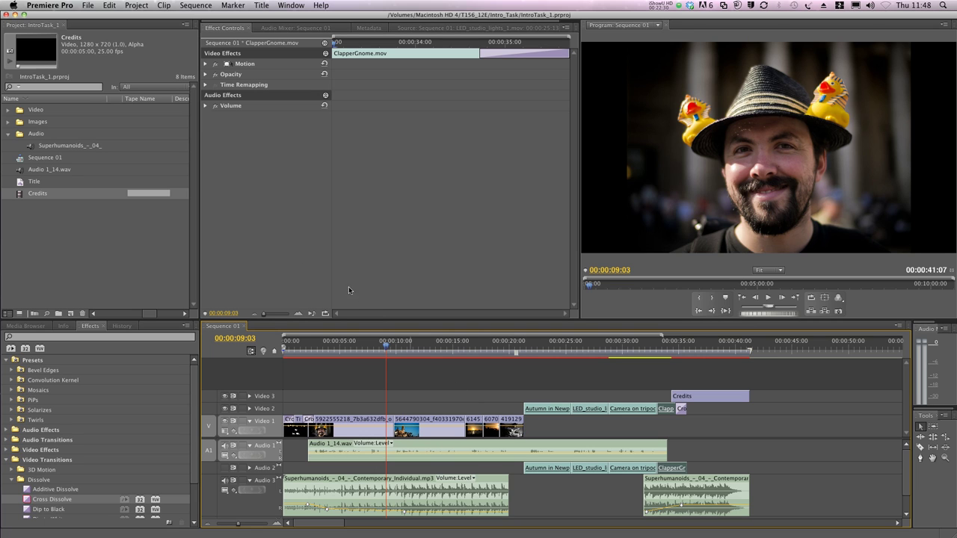
Open File > Export > Media to export the sequence as H.264 720p 25 to Sequence 01_2.mp4
left_click(88, 6)
mouse_move(190, 219)
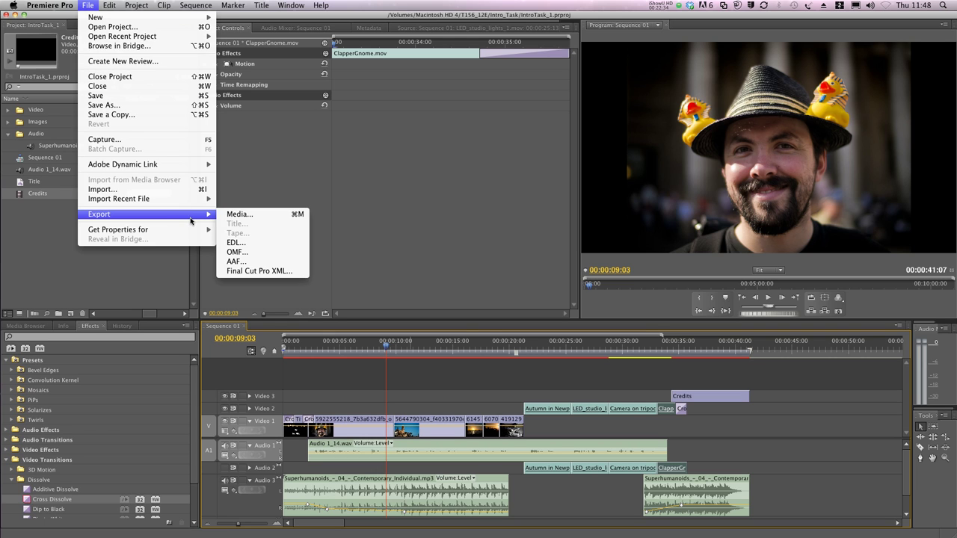
left_click(252, 215)
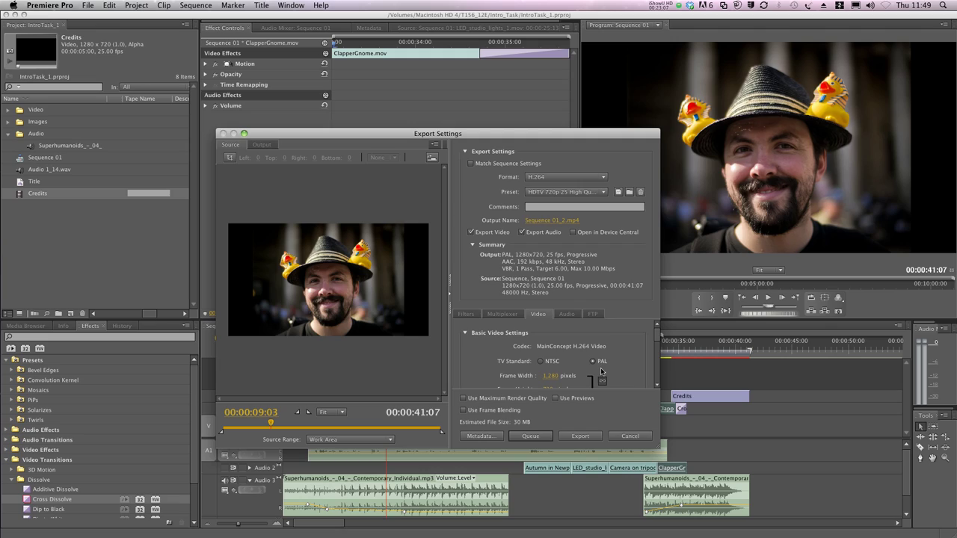
Export the sequence, then upload Sequence 01_2.mp4 through YouTube's file picker
left_click(581, 436)
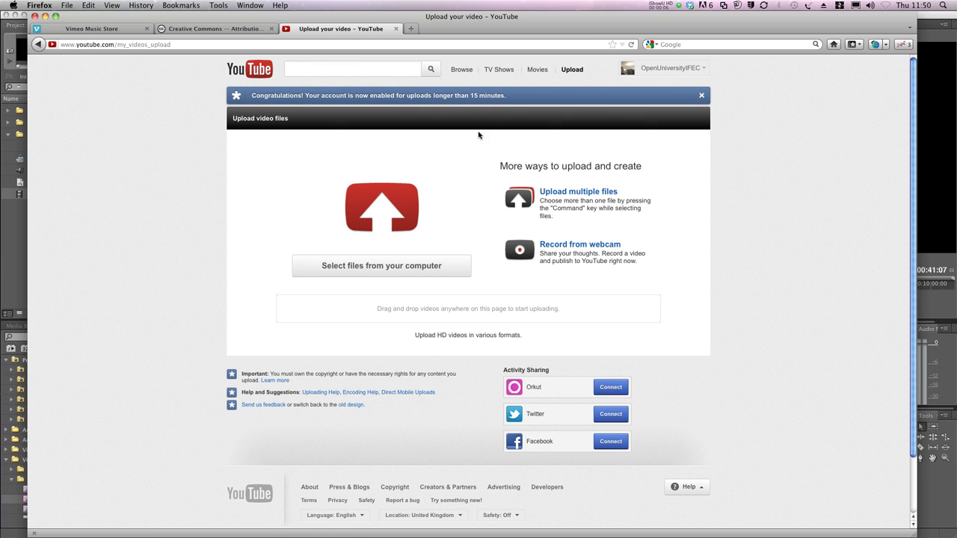
left_click(370, 265)
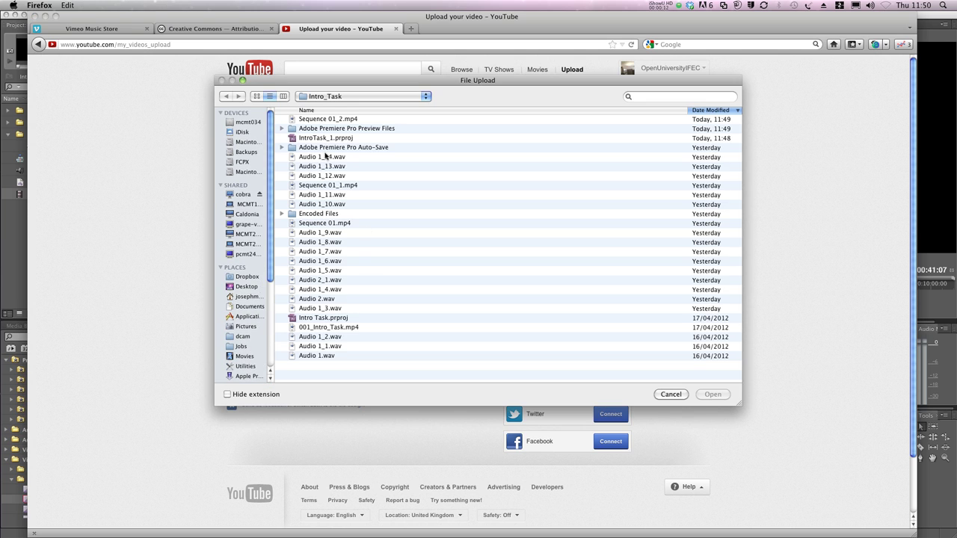
left_click(293, 120)
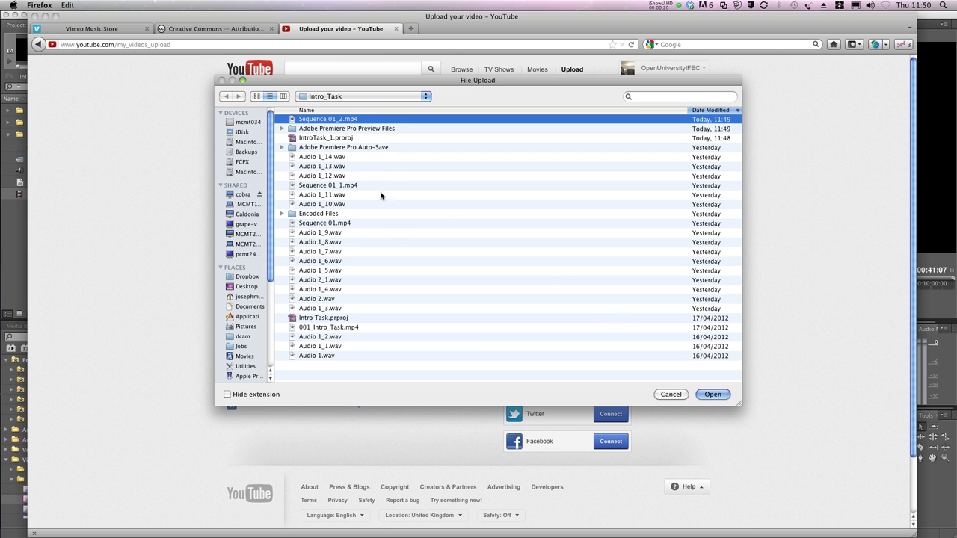
left_click(712, 394)
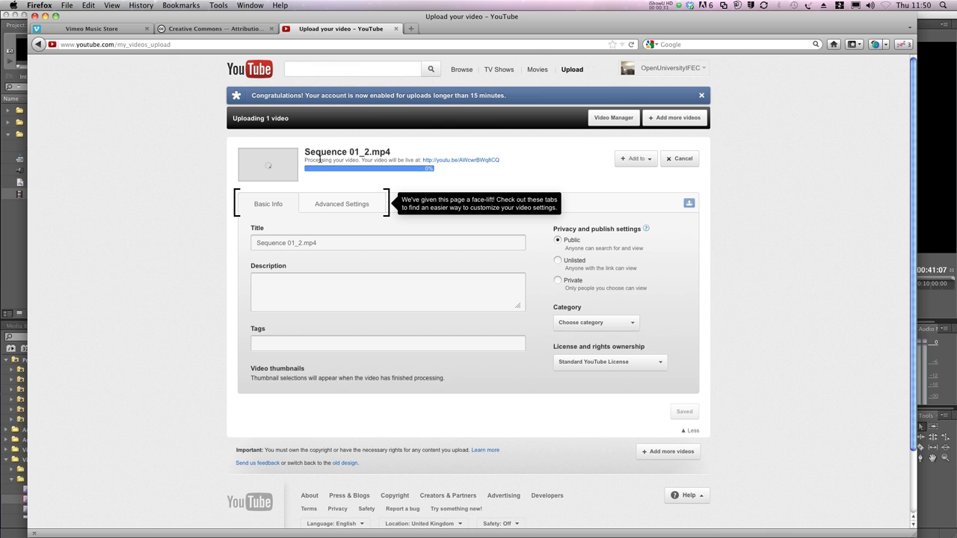
Replace the default video title with 'My T156 Introduction' followed by the creator's name
left_click_drag(303, 163, 361, 160)
left_click(360, 189)
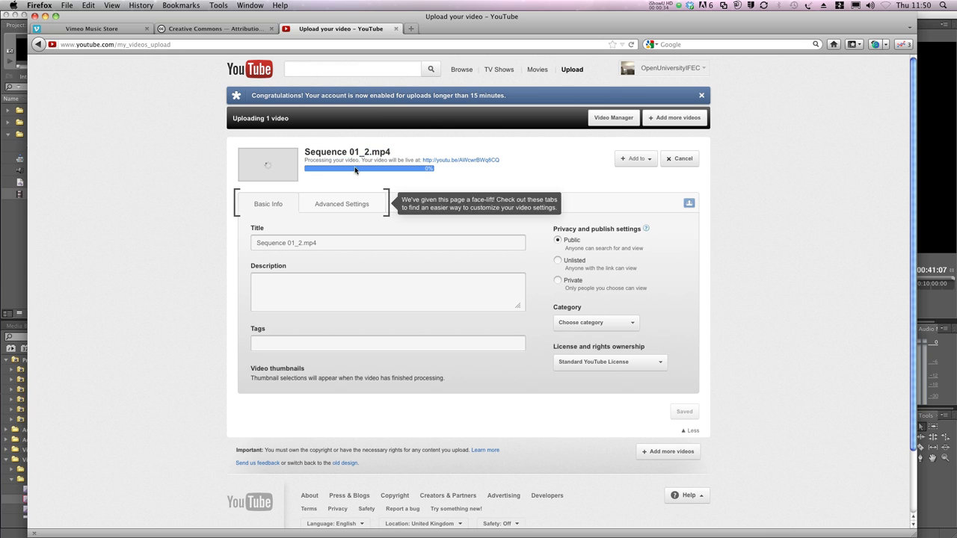
triple_click(307, 241)
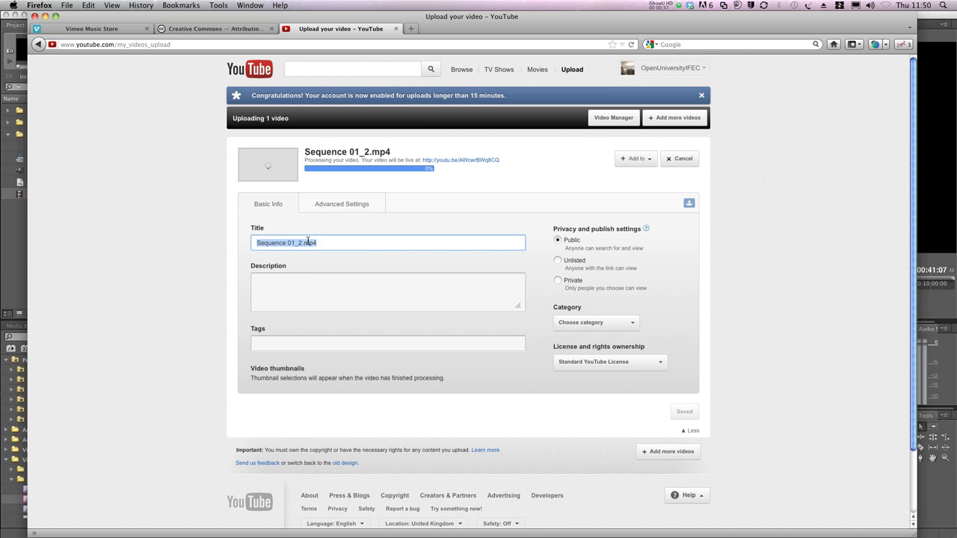
type("My T156 Introduction - Joe Mills")
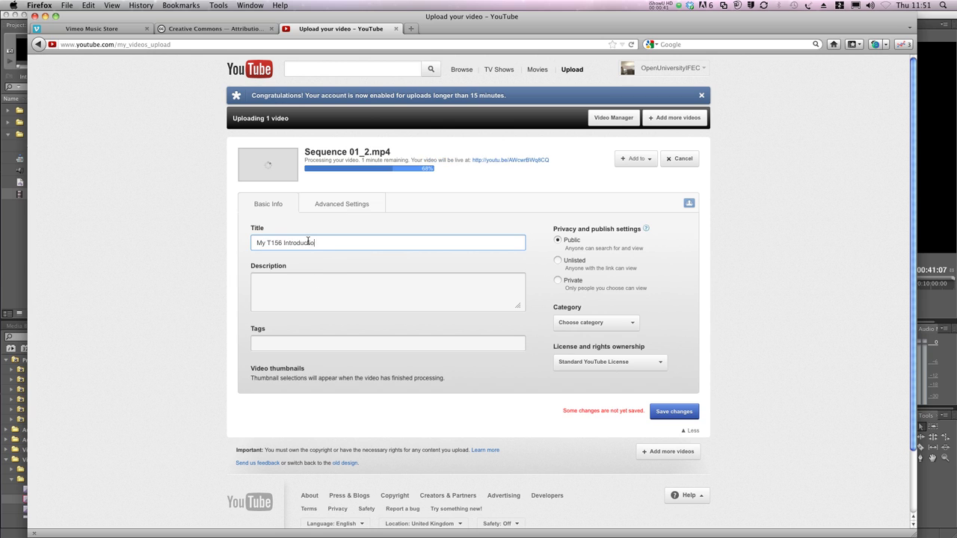
Add the description 'T156 Introduction video' and the tag 'T156 Introduction'
key("Tab")
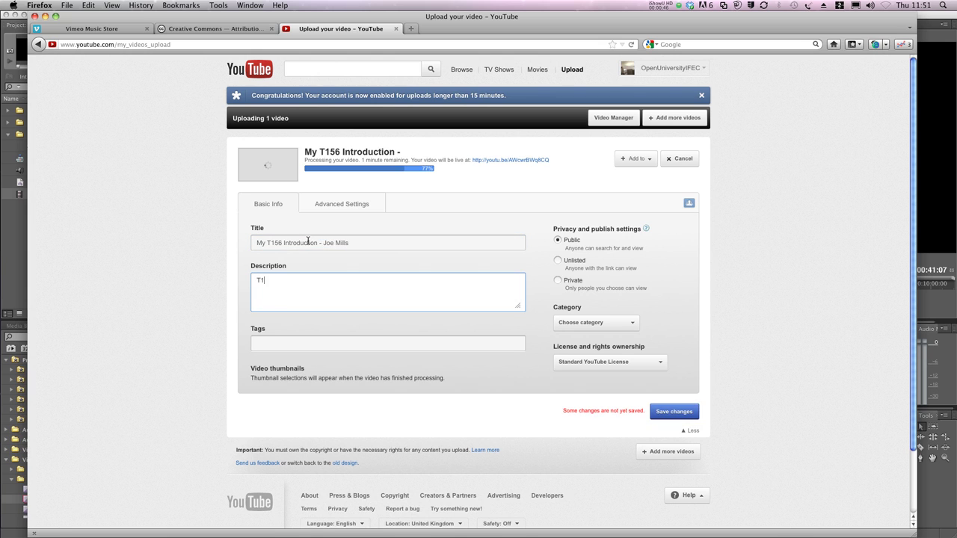
type("T156 Introduction video")
key("Tab")
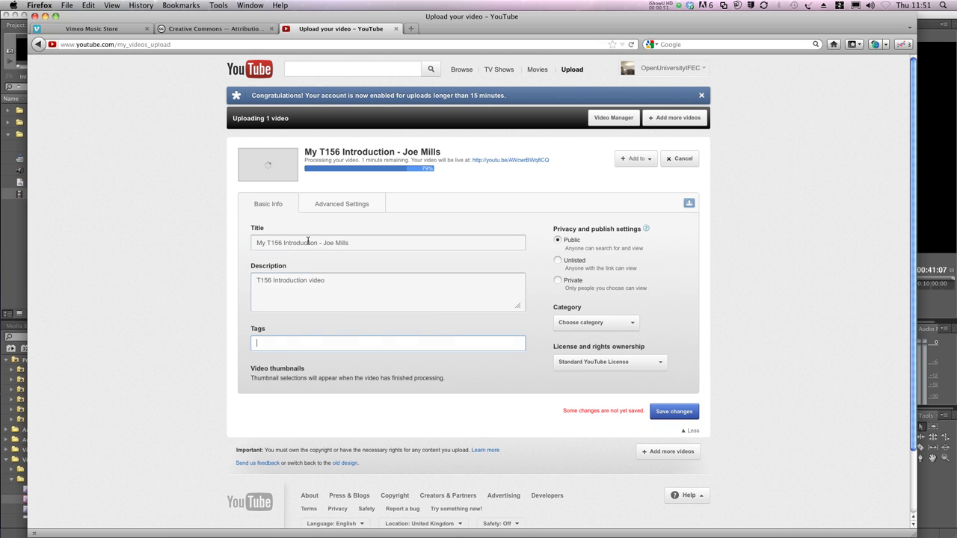
type("T156 I")
key("BackSpace")
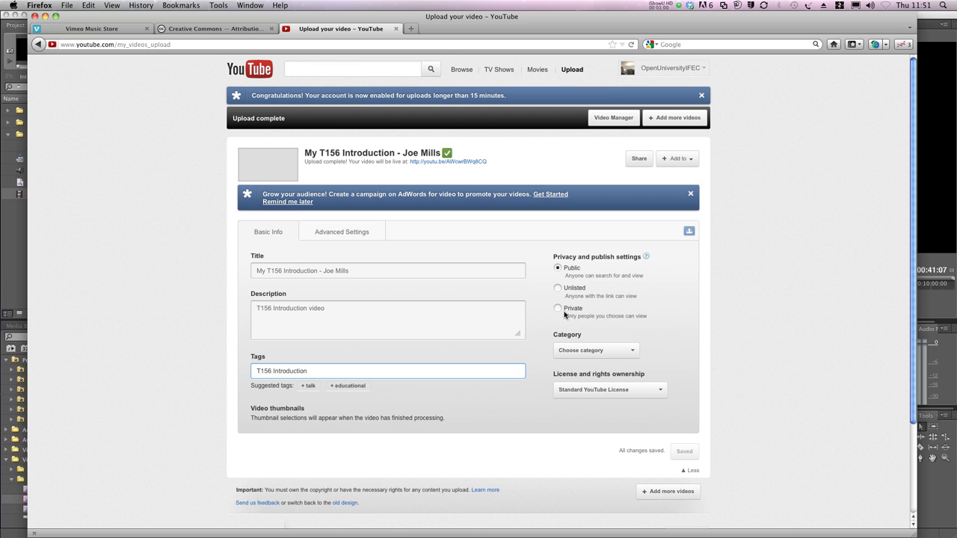
License the video Creative Commons – Attribution, use the man-in-hat frame as thumbnail, and save
left_click(594, 390)
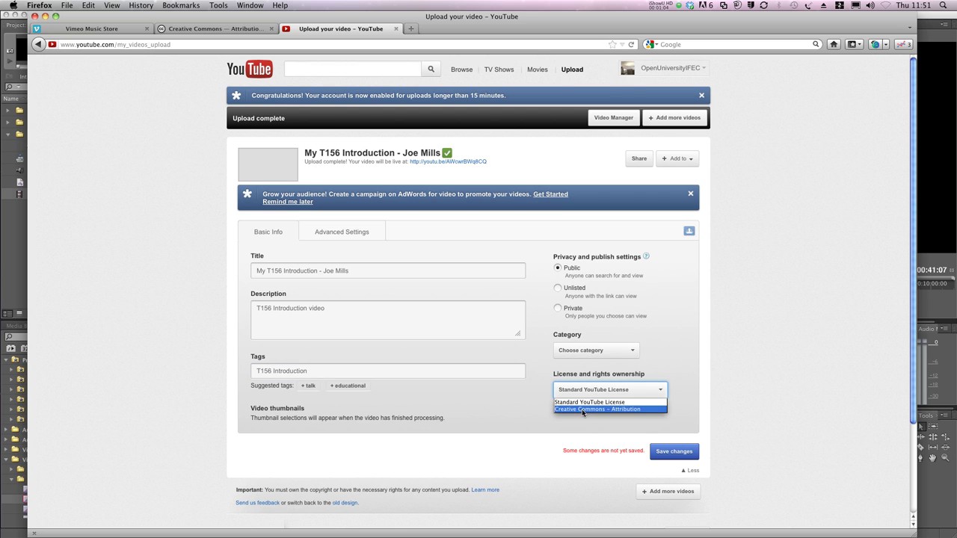
left_click(587, 409)
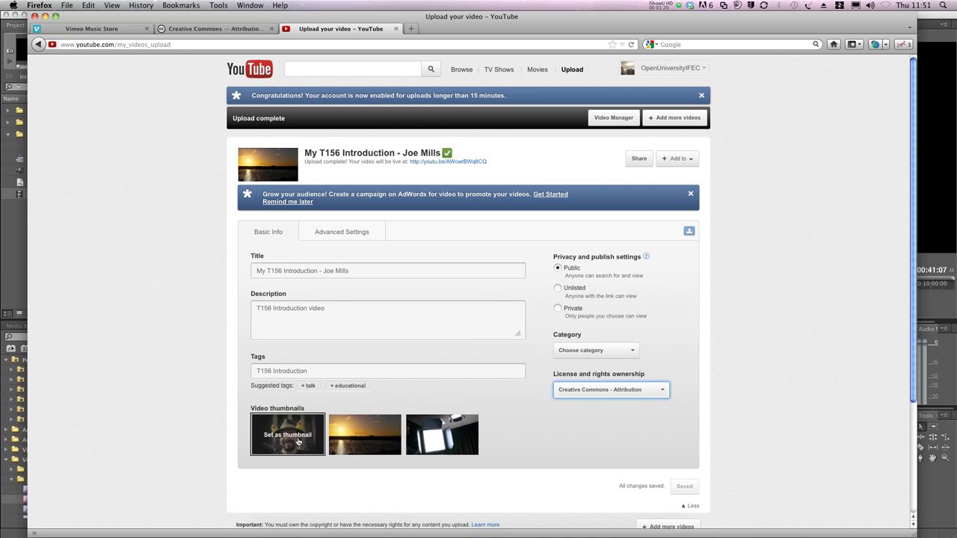
left_click(273, 442)
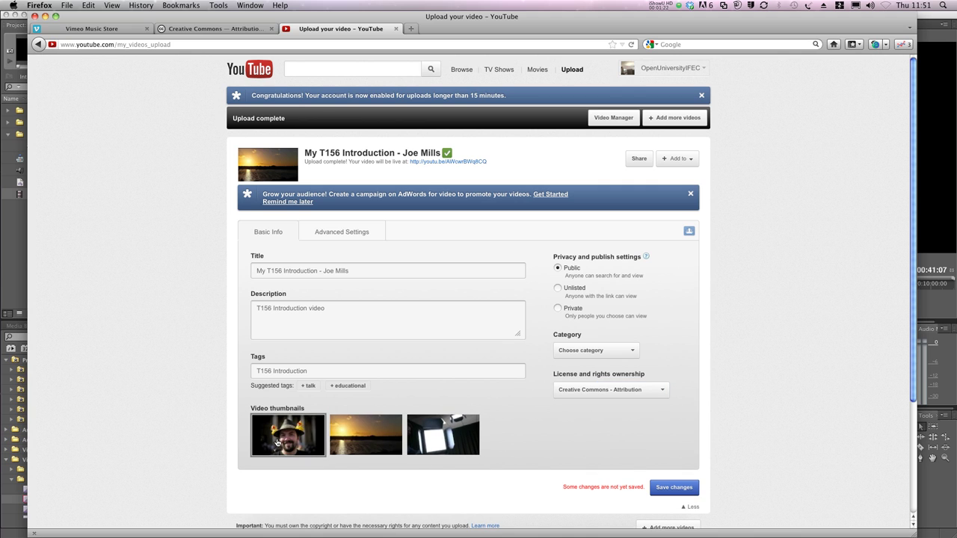
left_click(665, 492)
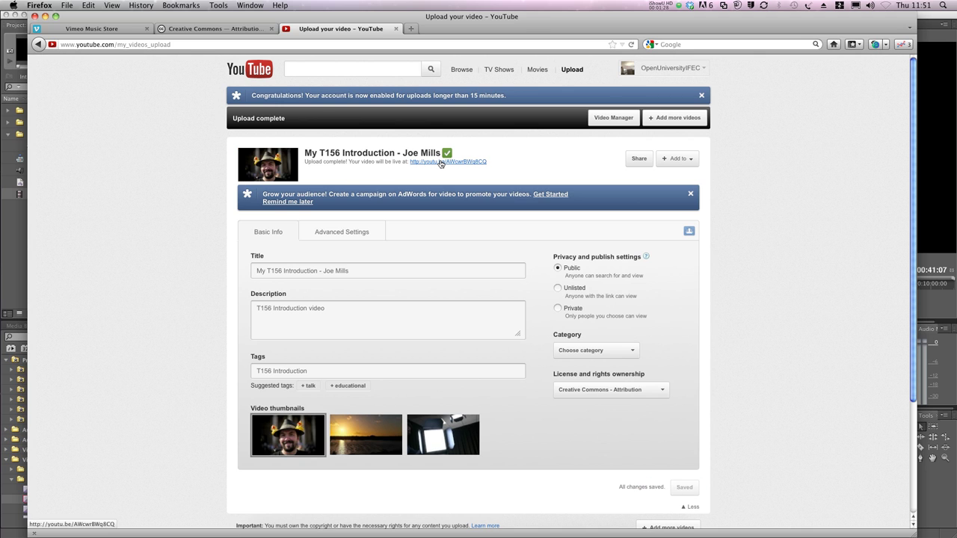
Open the youtu.be watch page for My T156 Introduction, let it play, then pause it
left_click(441, 161)
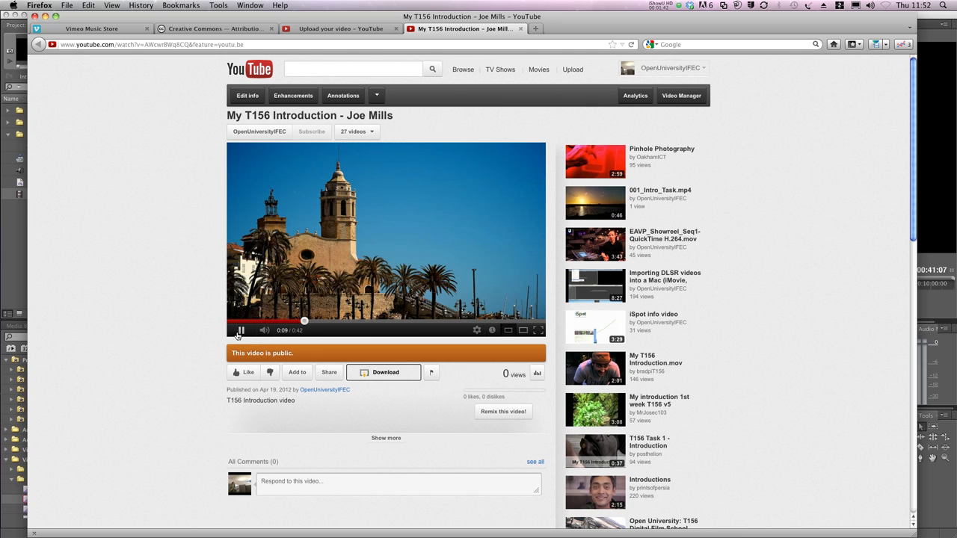
left_click(239, 331)
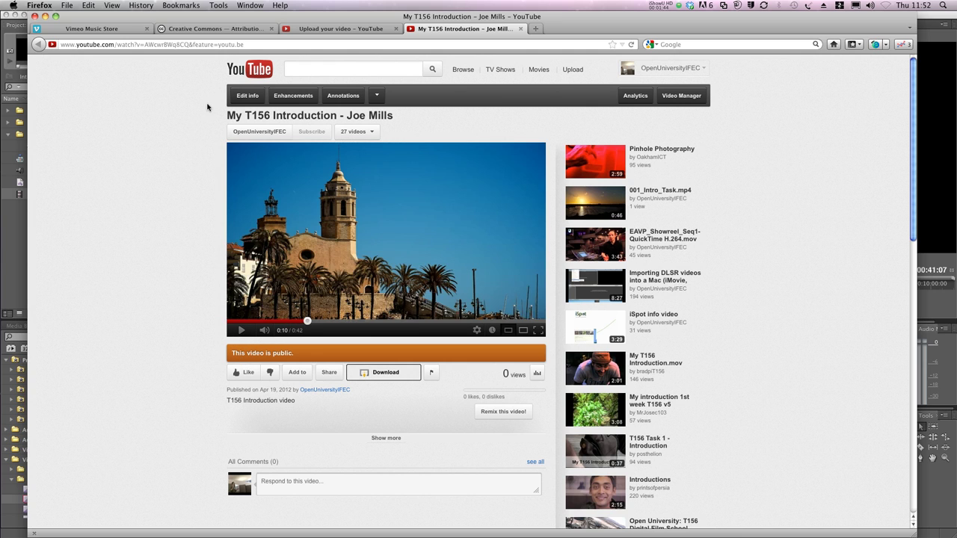